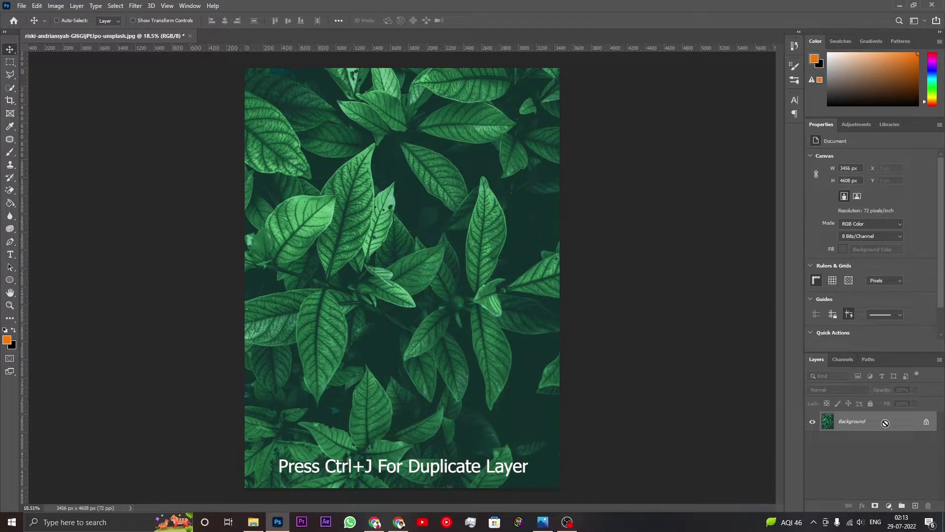
Step: Duplicate the Background photo into a new layer named leafs
{"action": "key", "text": "ctrl+j"}
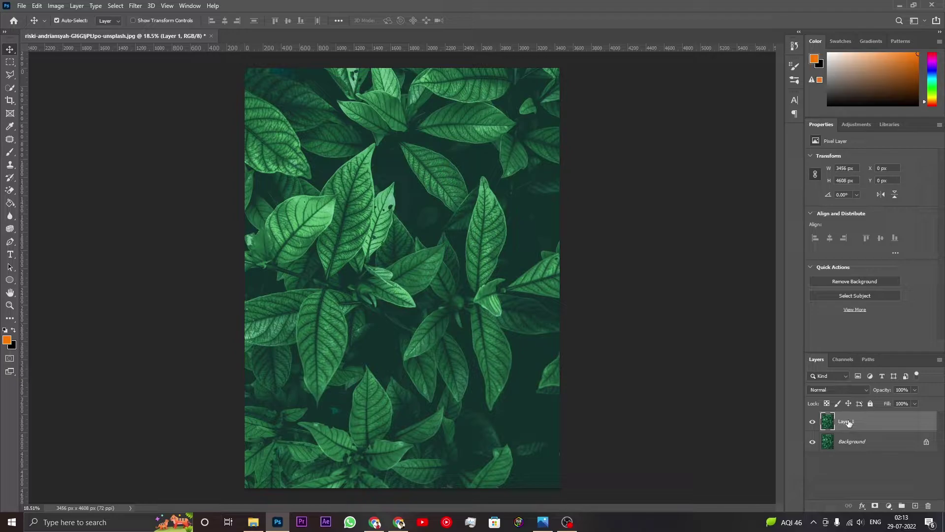
{"action": "double_click", "coordinate": [848, 421]}
{"action": "key", "text": "BackSpace"}
{"action": "type", "text": "fs"}
{"action": "key", "text": "Return"}
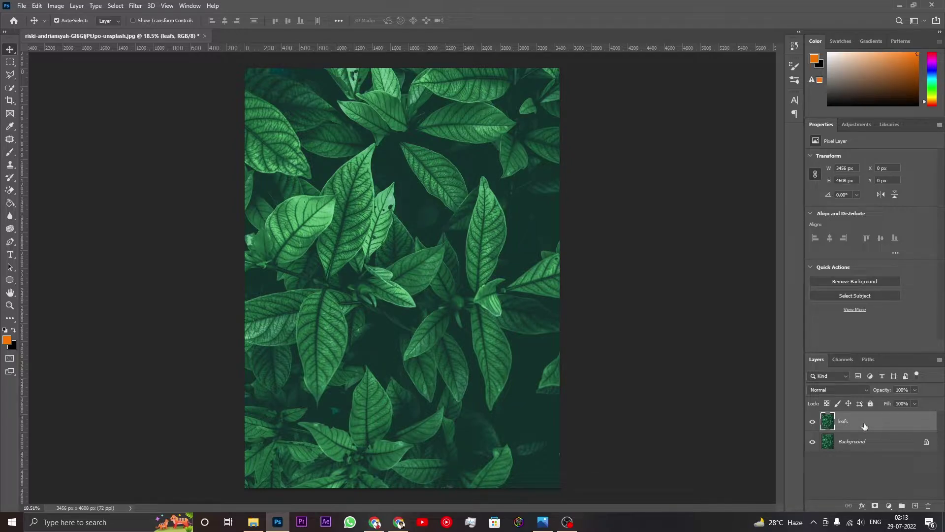
Step: Convert leafs to a smart object and make three copies of it
{"action": "right_click", "coordinate": [865, 426]}
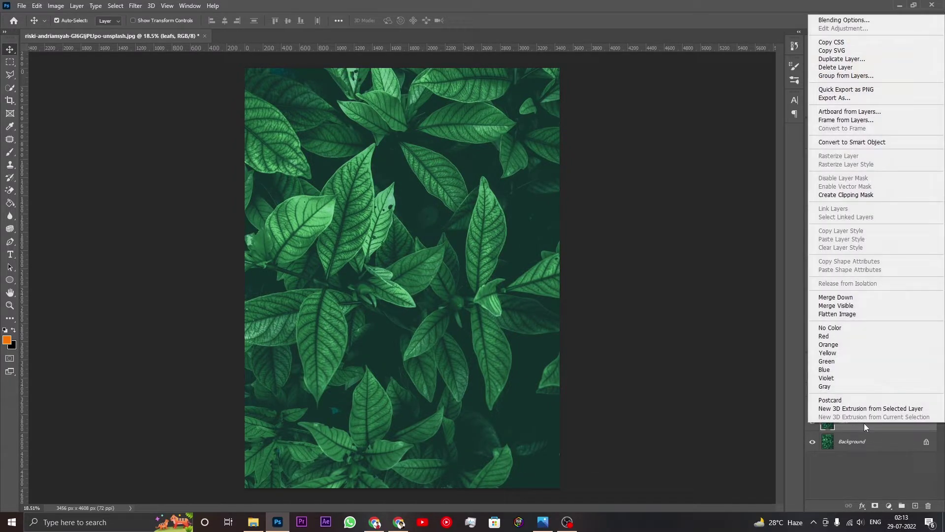
{"action": "left_click", "coordinate": [856, 143]}
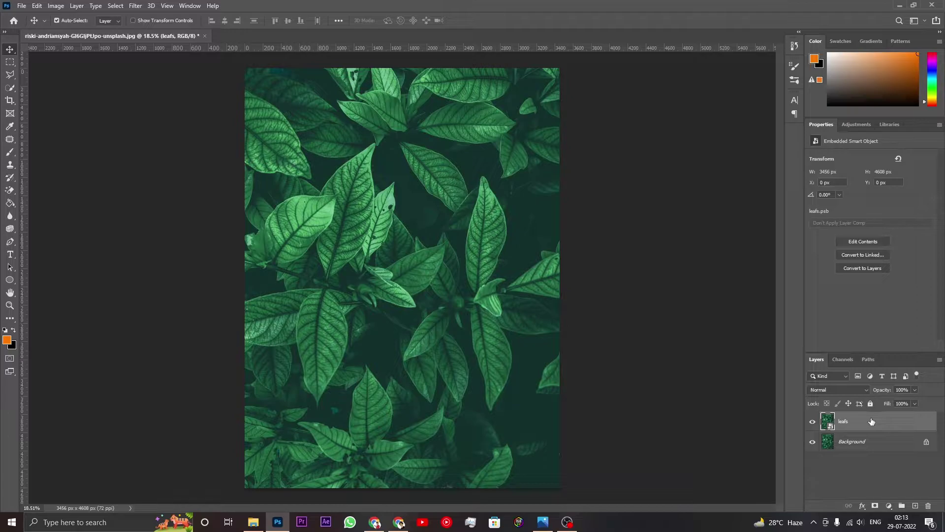
{"action": "key", "text": "ctrl+j"}
{"action": "key", "text": "ctrl+j"}
{"action": "key", "text": "ctrl+j"}
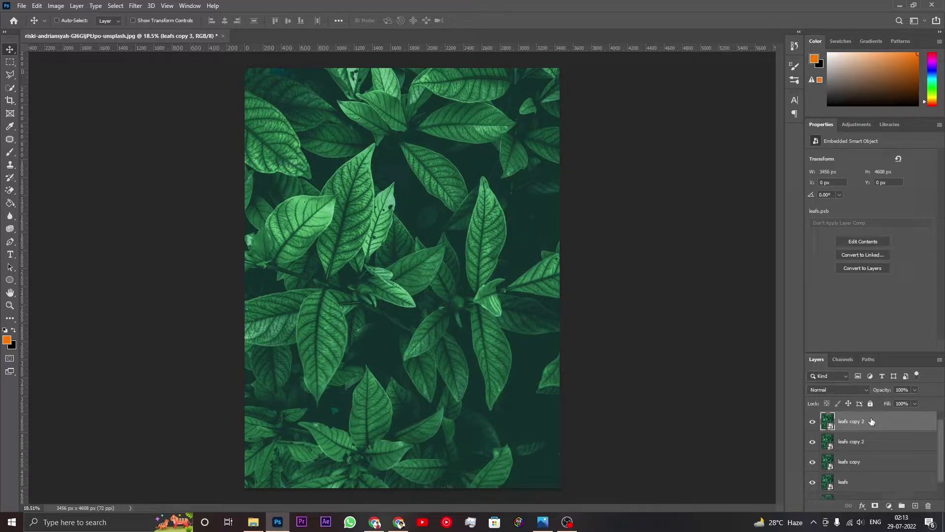
{"action": "scroll", "coordinate": [862, 446], "scroll_direction": "down", "scroll_amount": 1}
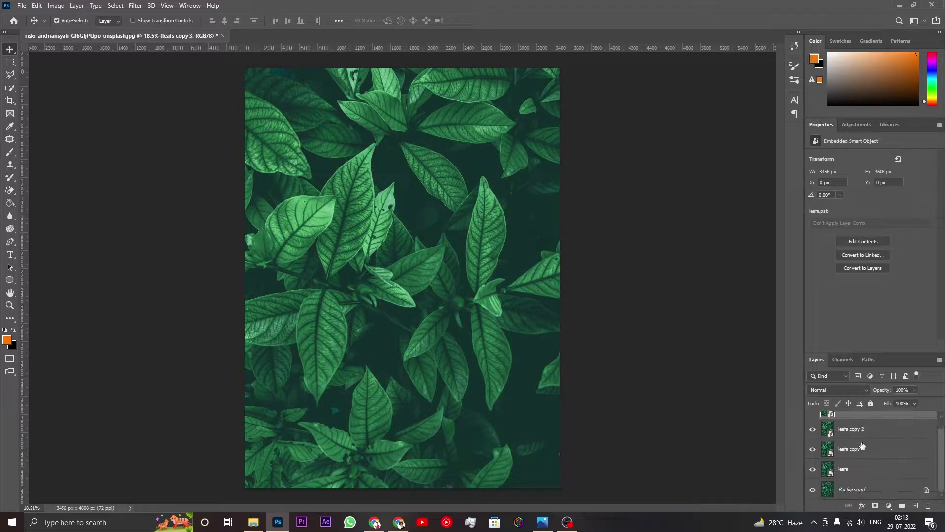
{"action": "left_click", "coordinate": [858, 472]}
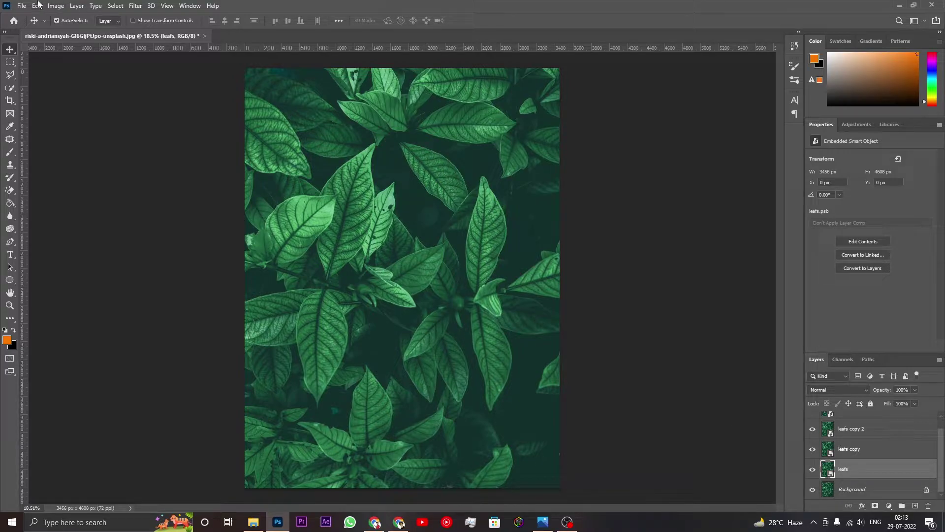
Step: Apply a 5 px Gaussian Blur smart filter to the leafs layer
{"action": "left_click", "coordinate": [135, 5]}
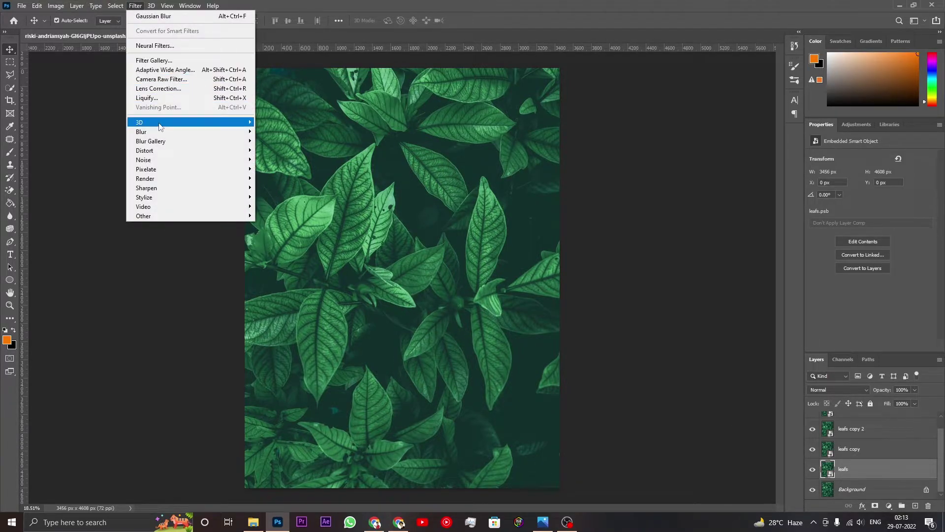
{"action": "mouse_move", "coordinate": [140, 131]}
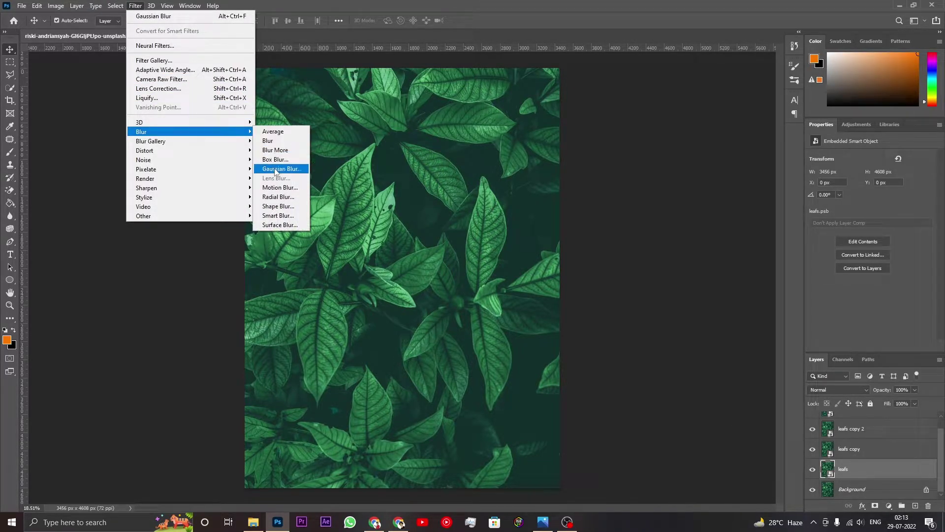
{"action": "left_click", "coordinate": [281, 168]}
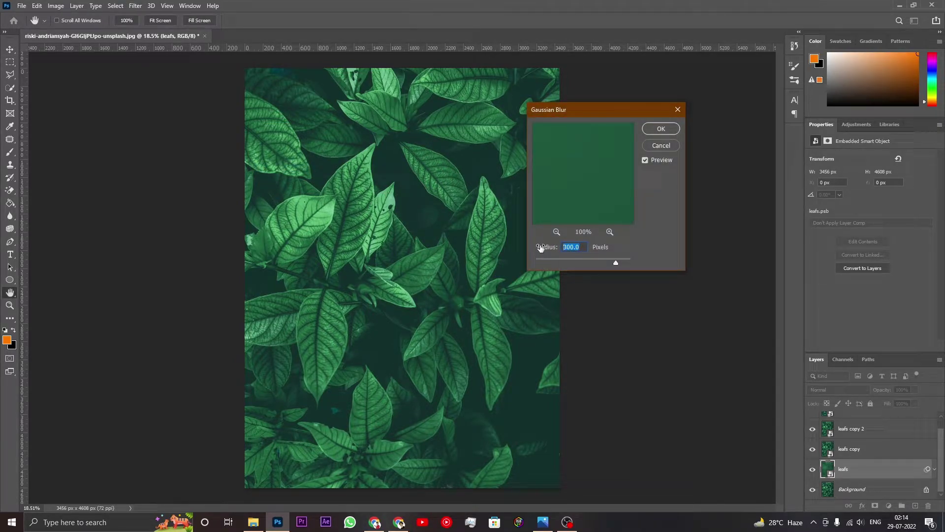
{"action": "type", "text": "5"}
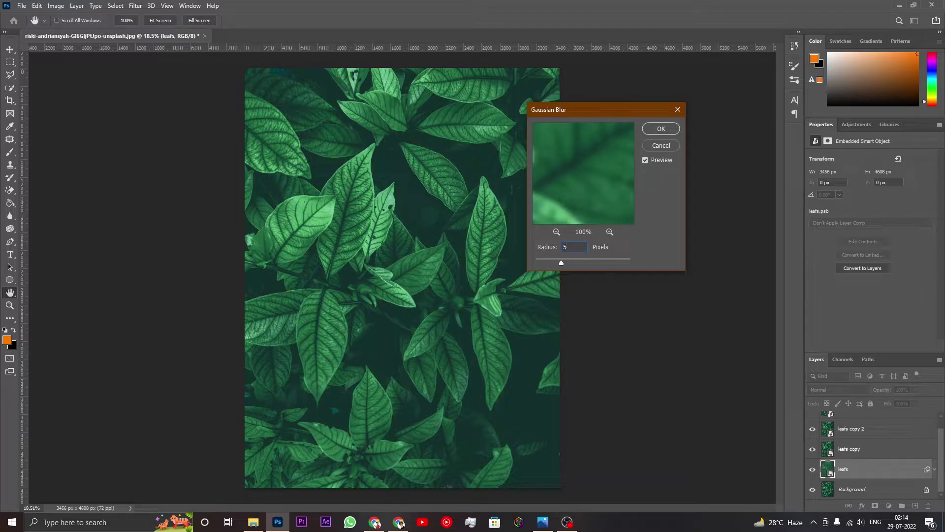
{"action": "left_click", "coordinate": [661, 129]}
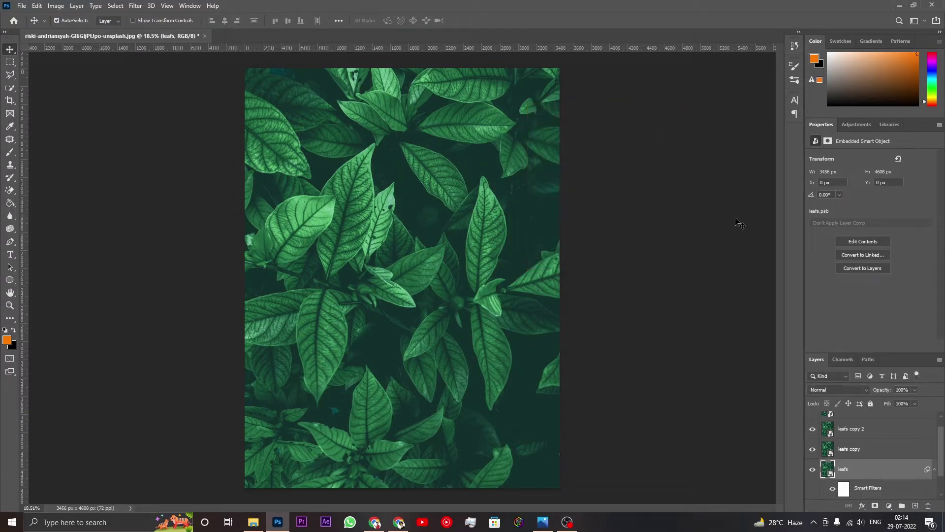
Step: Apply a 50 px Gaussian Blur smart filter to the leafs copy layer
{"action": "left_click", "coordinate": [861, 453]}
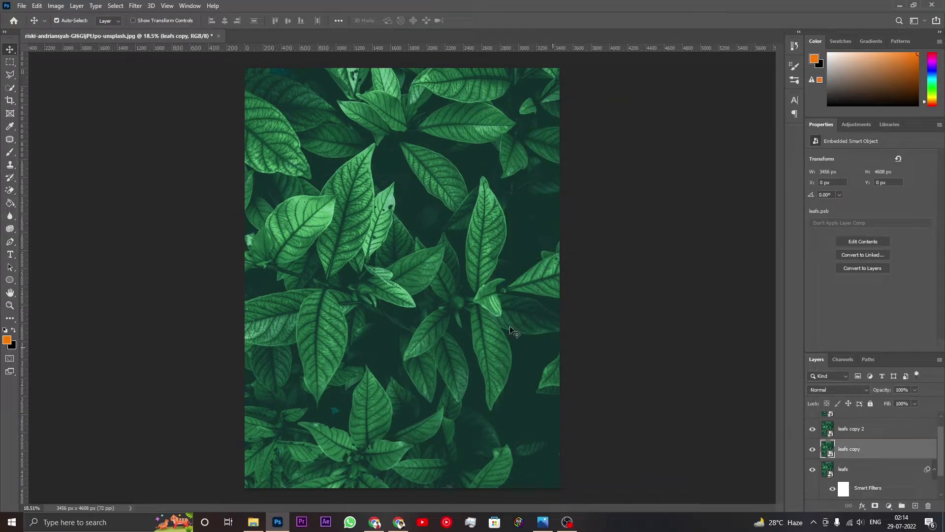
{"action": "left_click", "coordinate": [135, 5]}
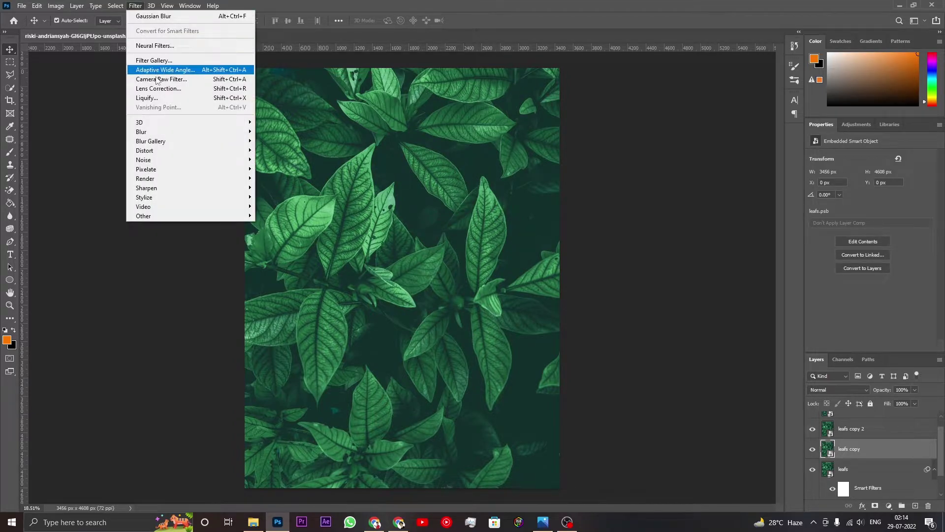
{"action": "mouse_move", "coordinate": [140, 132]}
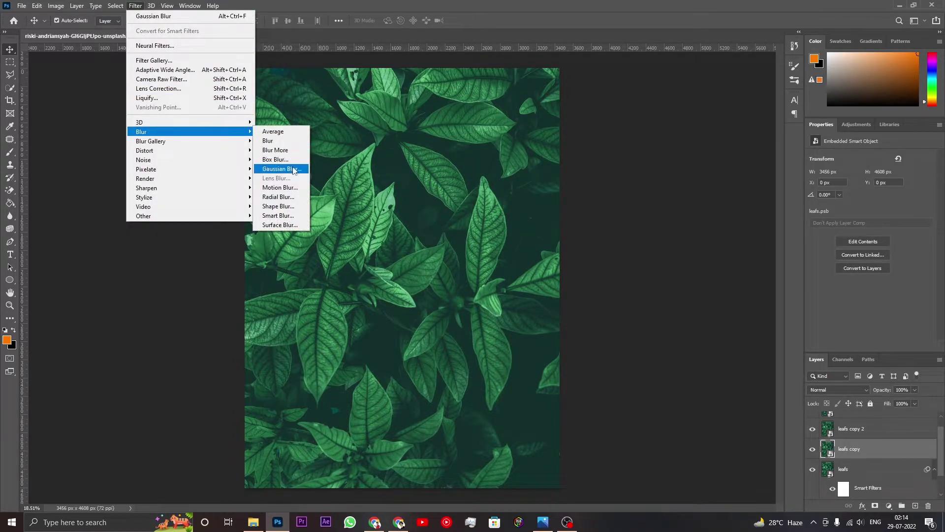
{"action": "left_click", "coordinate": [294, 169]}
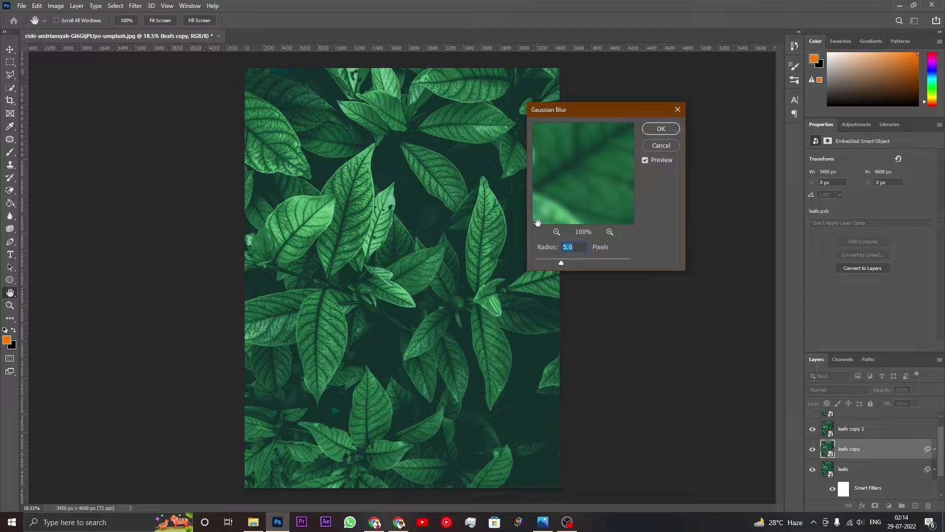
{"action": "type", "text": "50"}
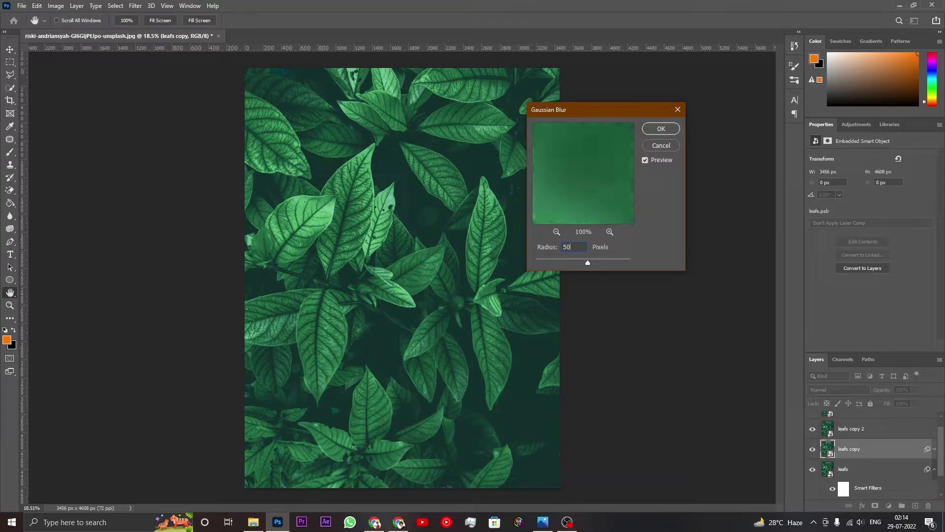
{"action": "left_click", "coordinate": [660, 129]}
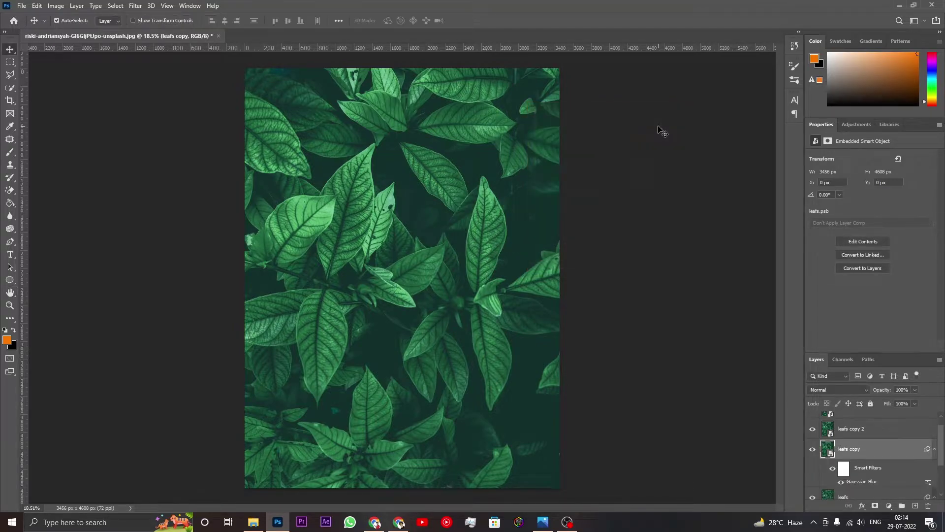
{"action": "left_click", "coordinate": [862, 431]}
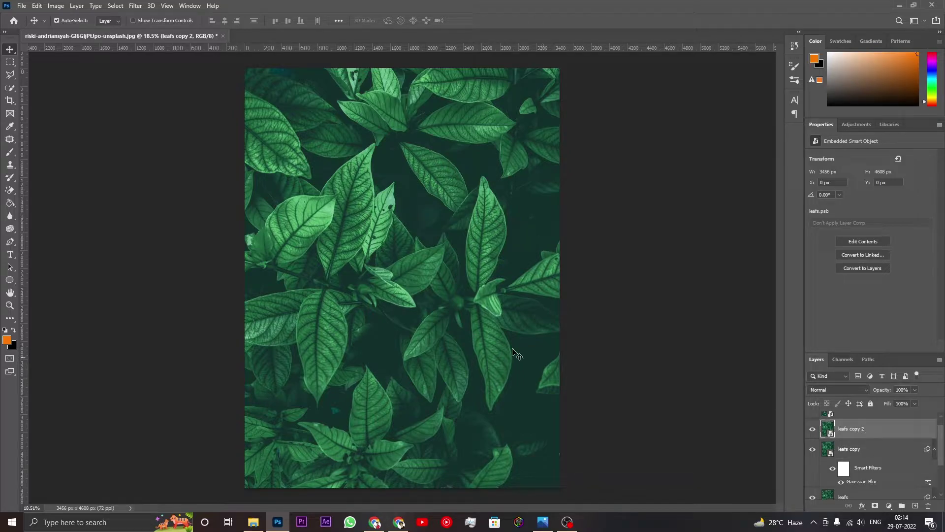
Step: Apply a 150 px Gaussian Blur smart filter to leafs copy 2
{"action": "left_click", "coordinate": [136, 6]}
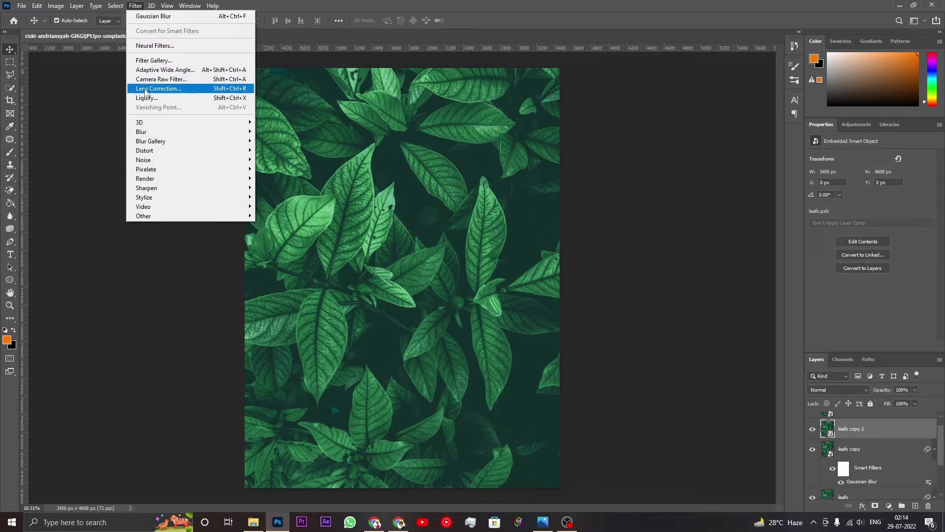
{"action": "mouse_move", "coordinate": [141, 132]}
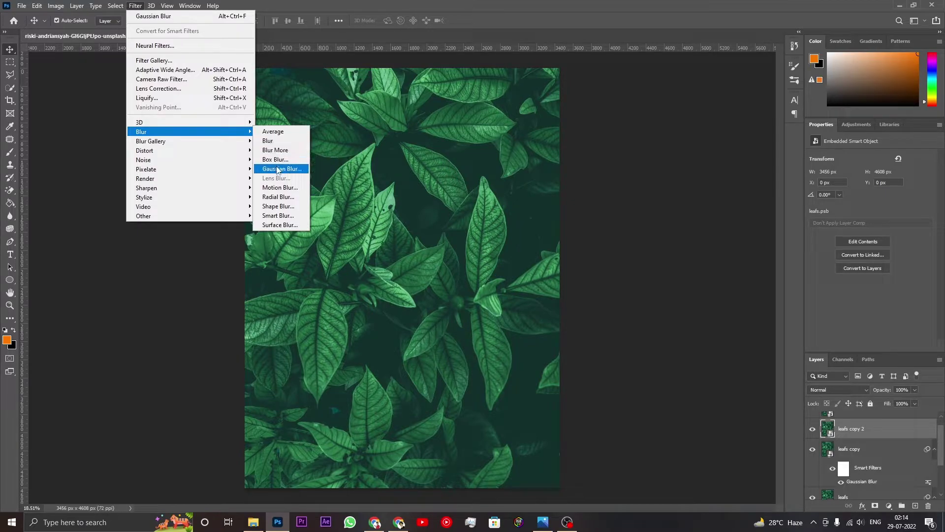
{"action": "left_click", "coordinate": [302, 171]}
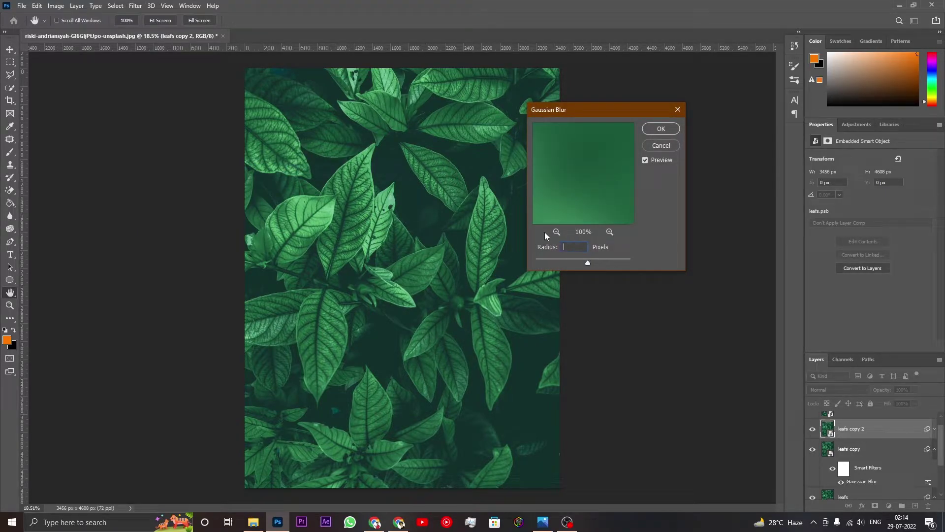
{"action": "type", "text": "15"}
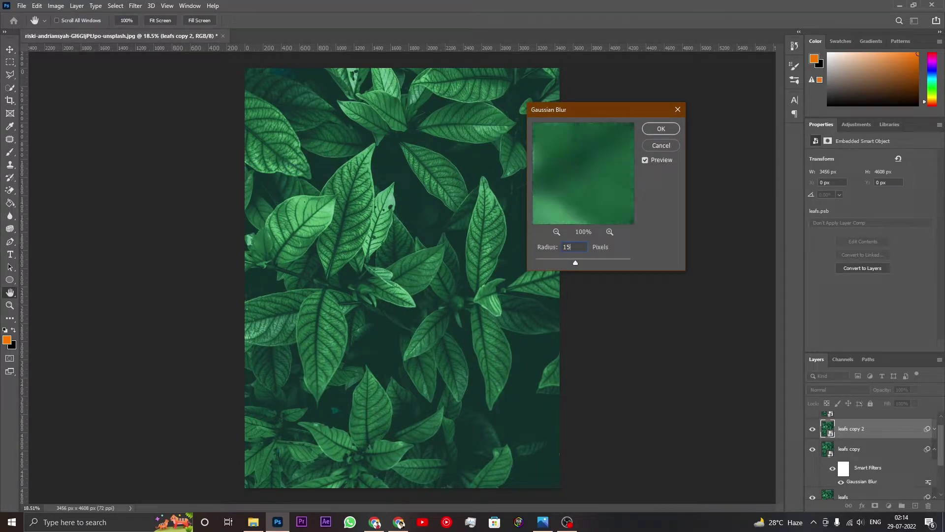
{"action": "type", "text": "0"}
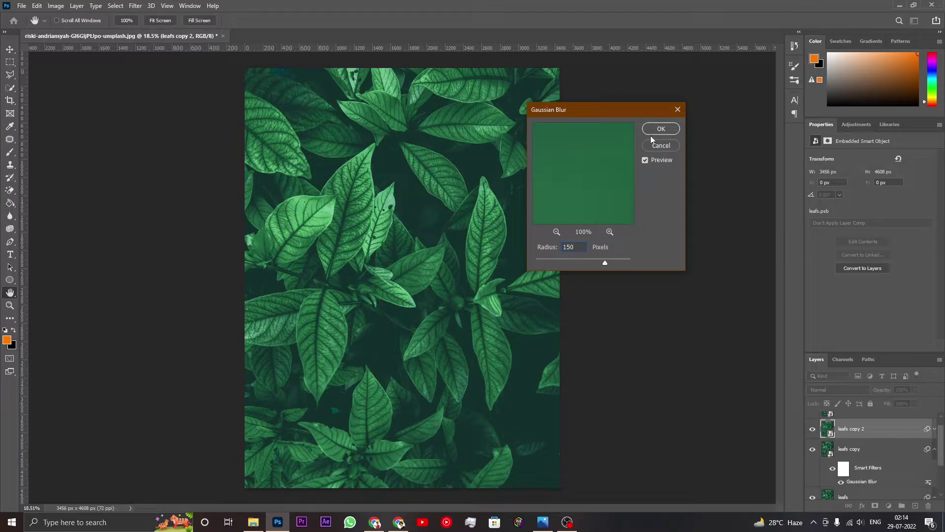
{"action": "left_click", "coordinate": [657, 131]}
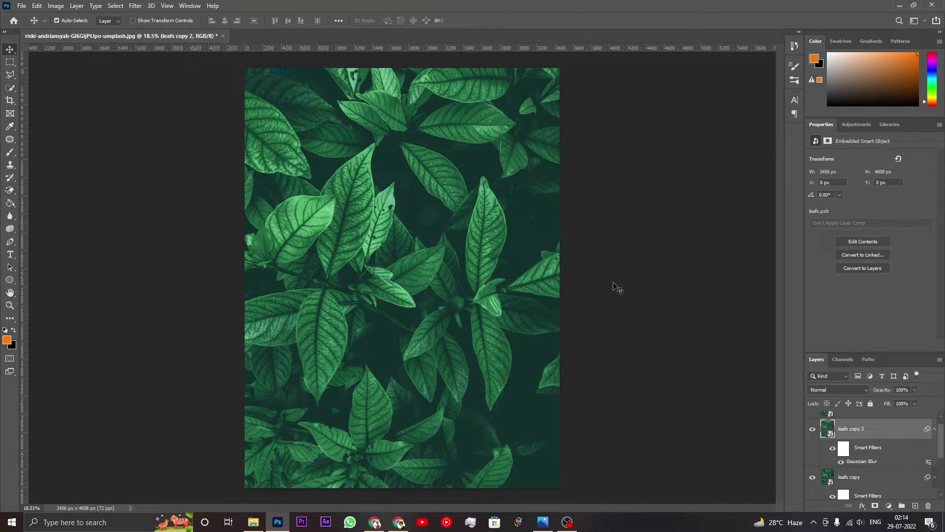
Step: Apply a 300 px Gaussian Blur smart filter to leafs copy 3
{"action": "scroll", "coordinate": [871, 431], "scroll_direction": "up", "scroll_amount": 1}
{"action": "left_click", "coordinate": [868, 427]}
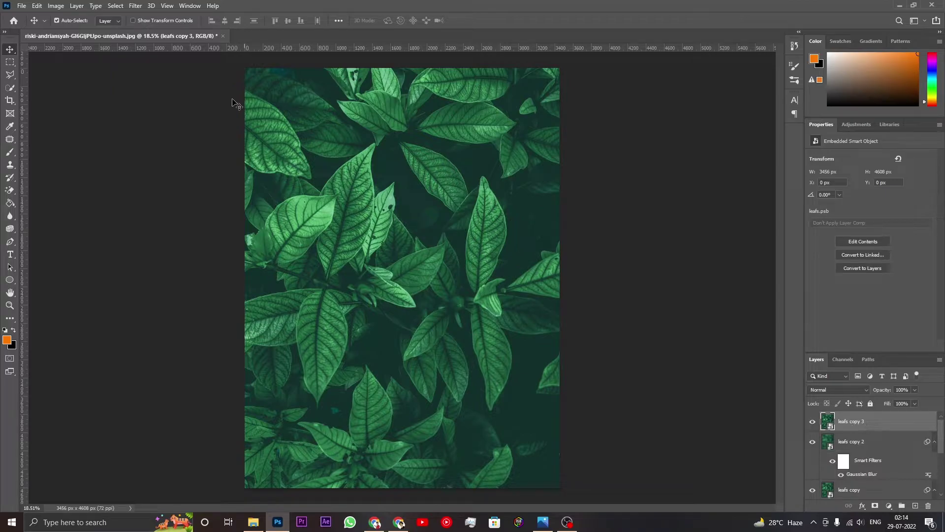
{"action": "left_click", "coordinate": [135, 6]}
{"action": "mouse_move", "coordinate": [142, 132]}
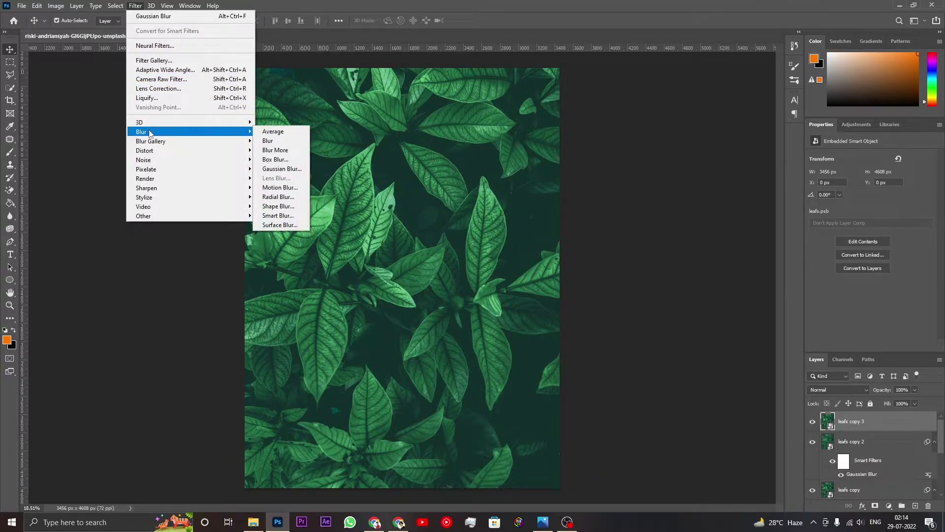
{"action": "left_click", "coordinate": [280, 169]}
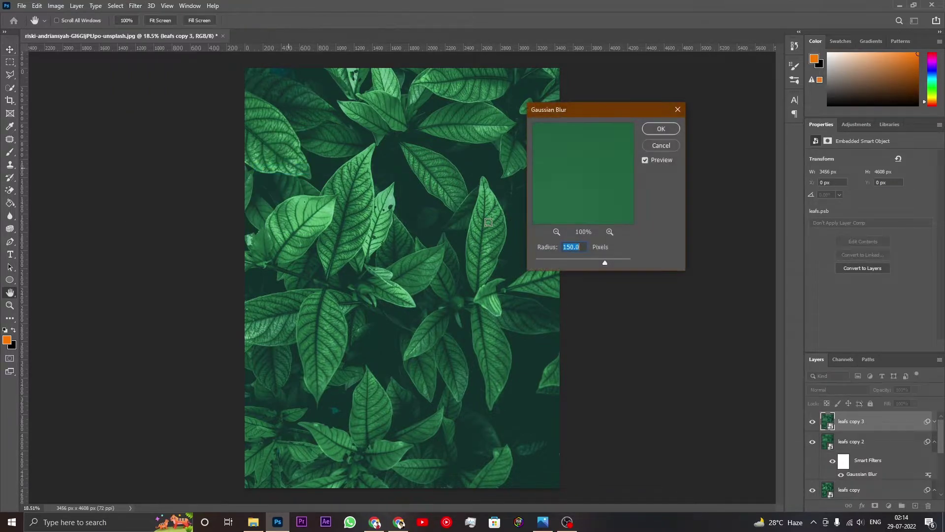
{"action": "key", "text": "BackSpace"}
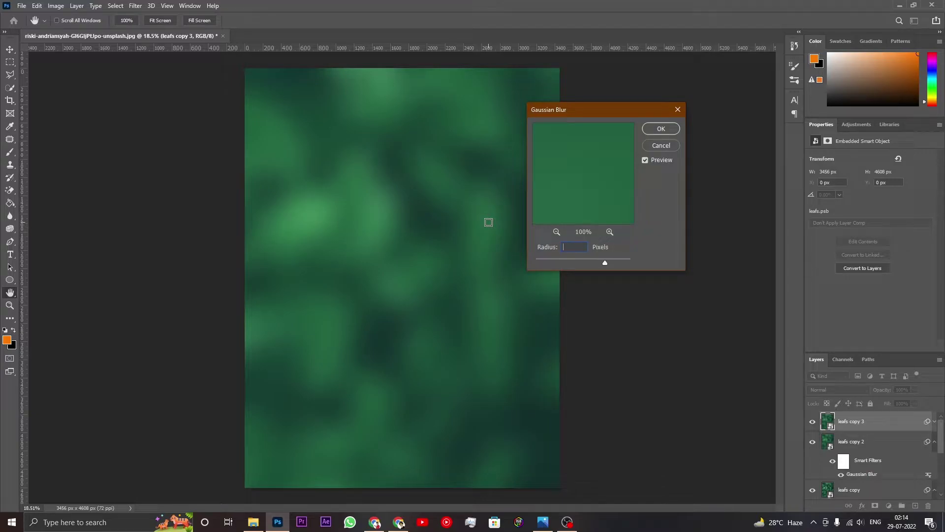
{"action": "type", "text": "300"}
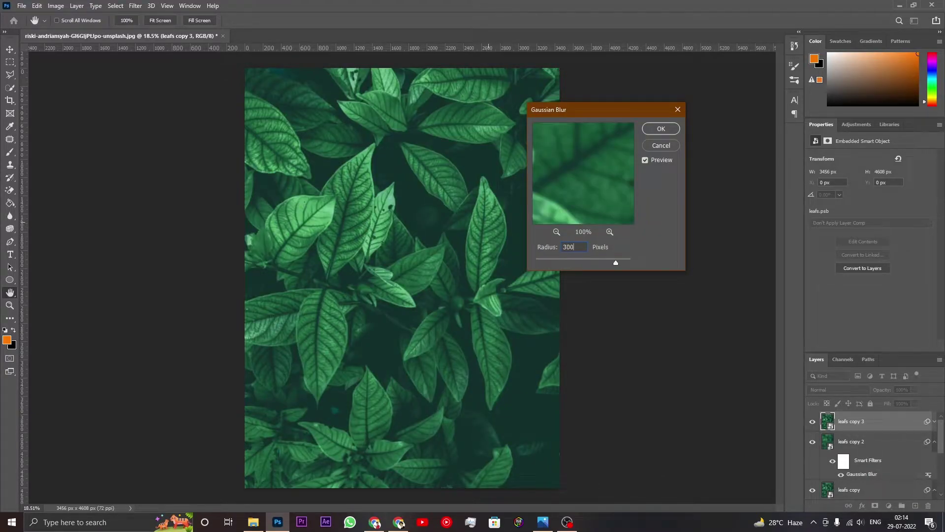
{"action": "left_click", "coordinate": [661, 129]}
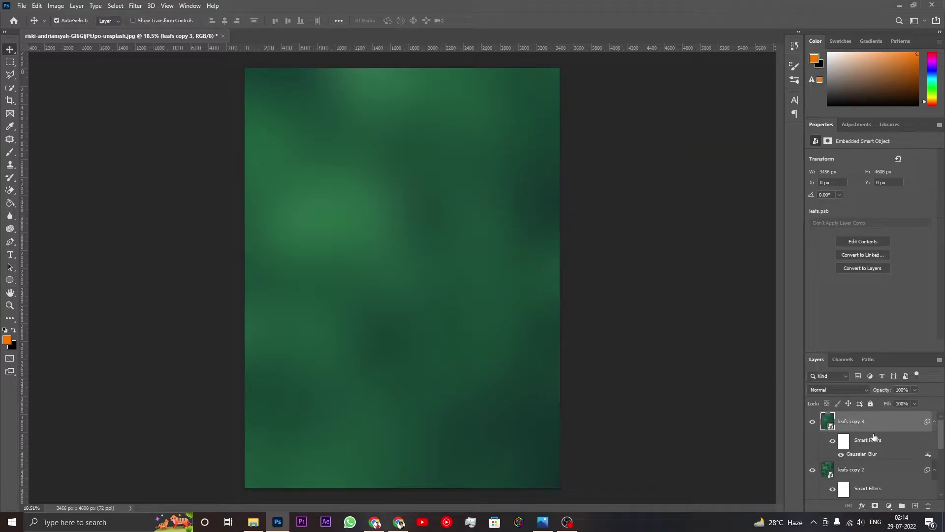
Step: Select all the leafs layers together, from leafs copy 3 down to leafs
{"action": "left_click", "coordinate": [887, 474], "text": "ctrl"}
{"action": "scroll", "coordinate": [886, 457], "scroll_direction": "down", "scroll_amount": 3}
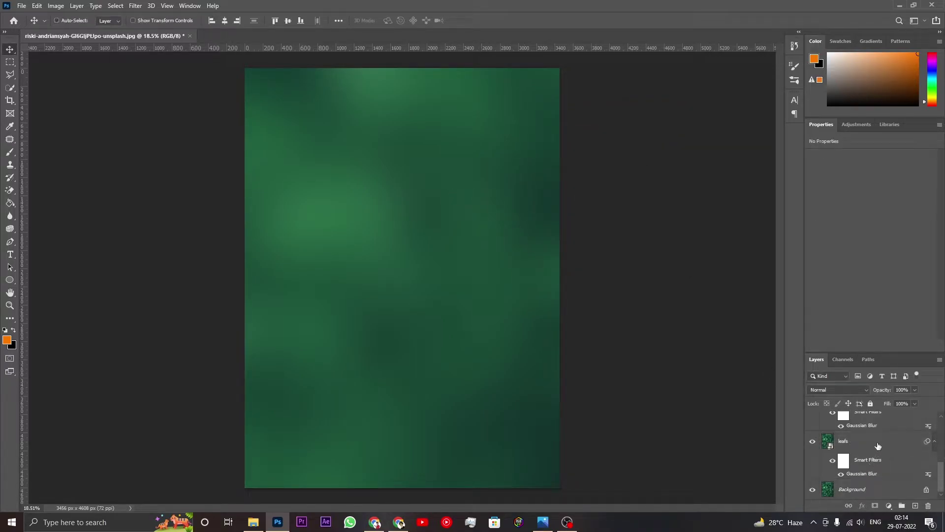
{"action": "left_click", "coordinate": [883, 446], "text": "ctrl"}
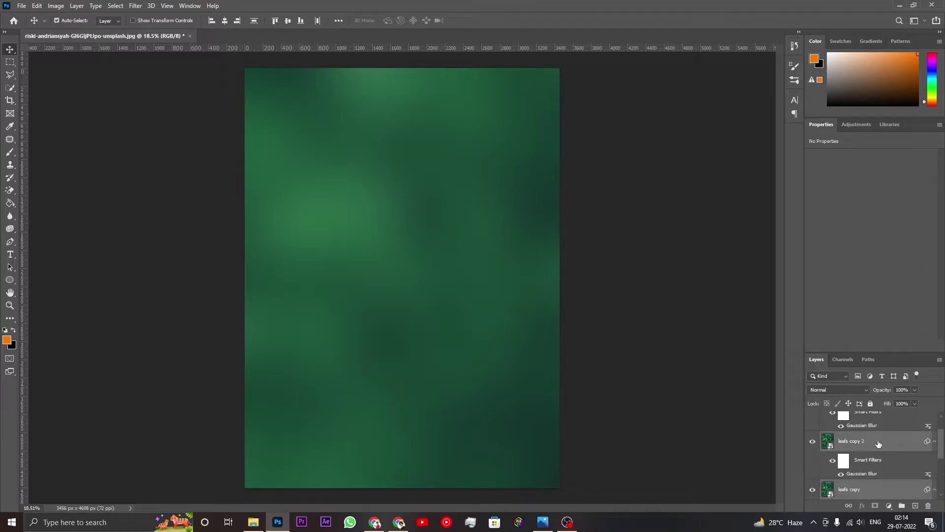
{"action": "scroll", "coordinate": [870, 430], "scroll_direction": "up", "scroll_amount": 3}
{"action": "right_click", "coordinate": [870, 429]}
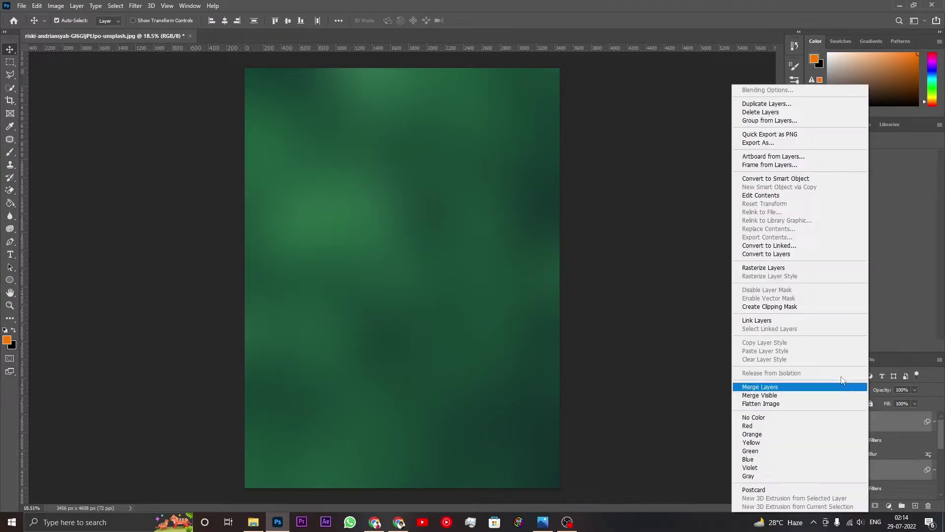
Step: Group the blurred leafs layers as 'glow' and set the group's blend mode to Screen
{"action": "left_click", "coordinate": [784, 123]}
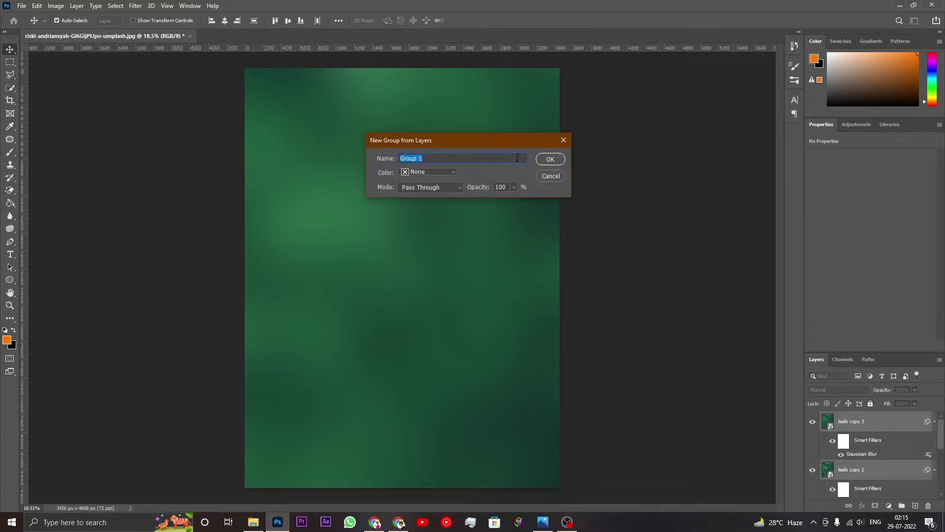
{"action": "key", "text": "BackSpace"}
{"action": "type", "text": "glow"}
{"action": "left_click", "coordinate": [550, 159]}
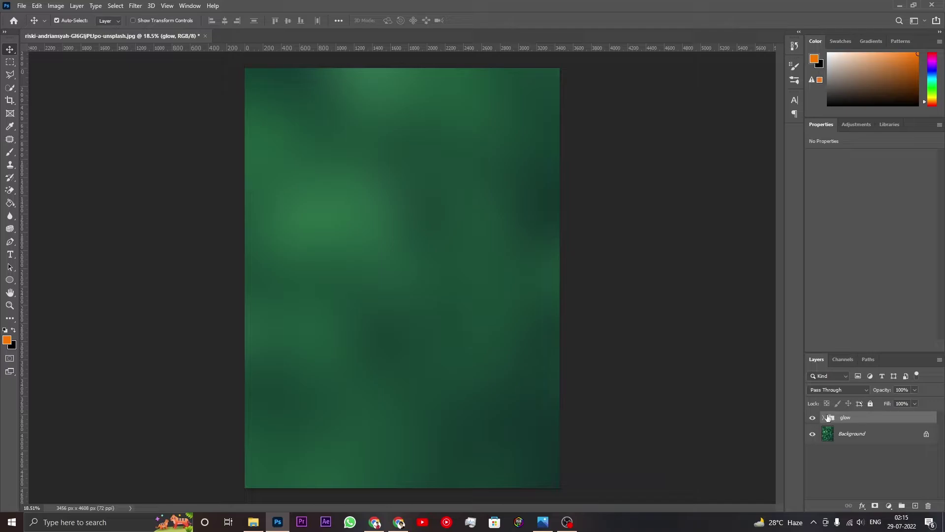
{"action": "left_click", "coordinate": [834, 391]}
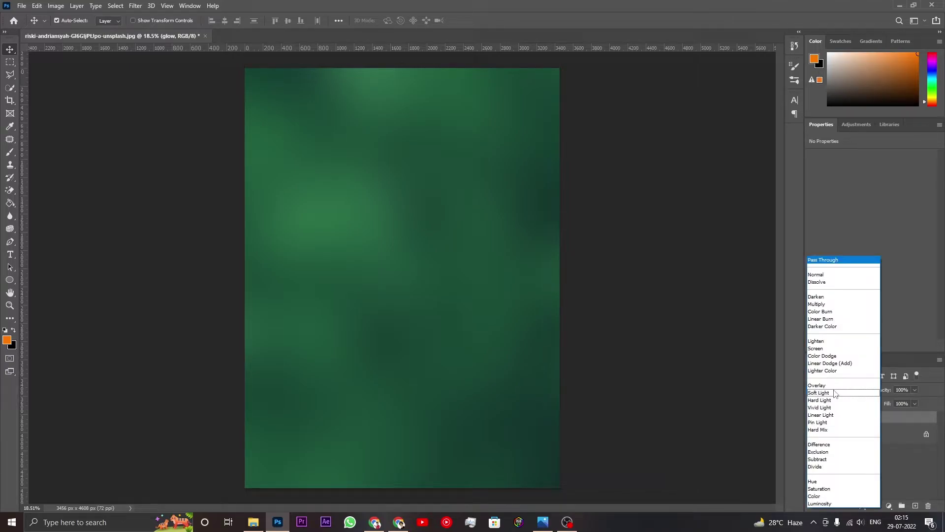
{"action": "left_click", "coordinate": [820, 349]}
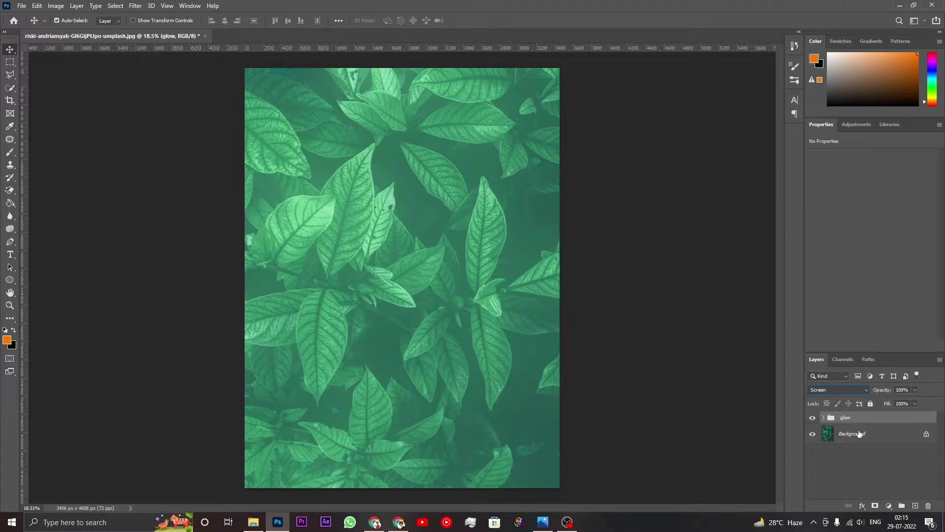
{"action": "left_click", "coordinate": [889, 507]}
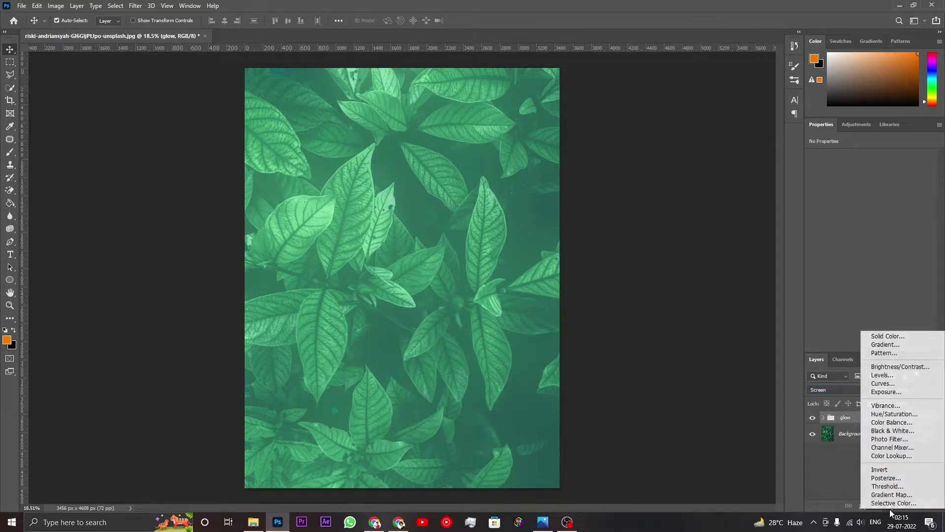
Step: Add a Hue/Saturation layer clipped to glow, colorized at Hue +90, Saturation 70
{"action": "left_click", "coordinate": [889, 413]}
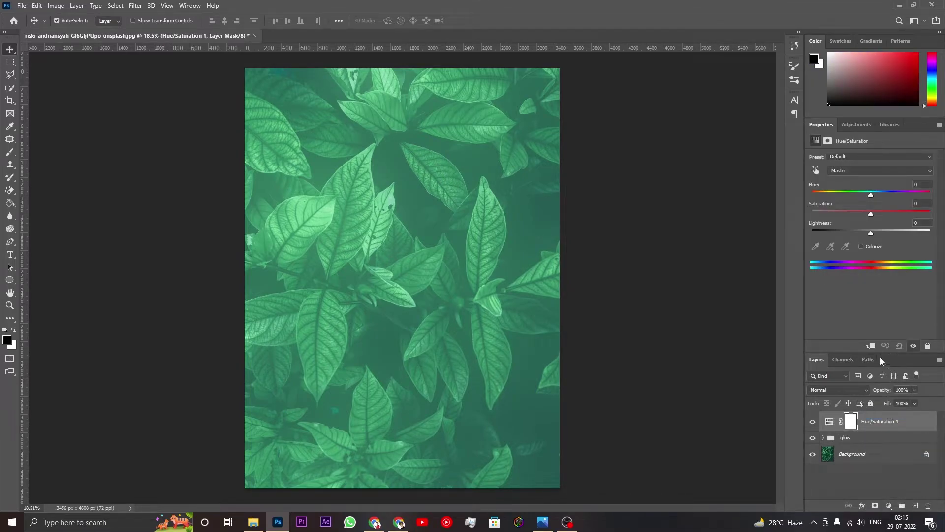
{"action": "left_click", "coordinate": [869, 347]}
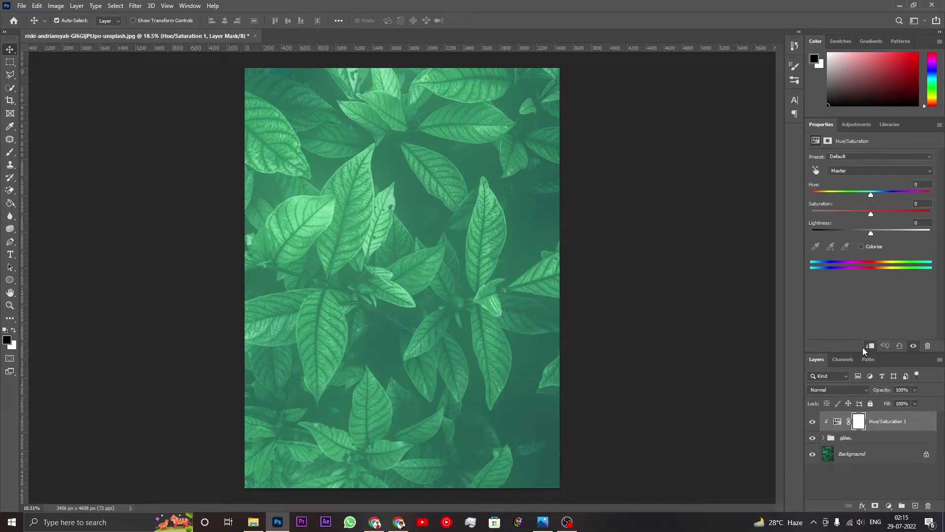
{"action": "left_click", "coordinate": [866, 248]}
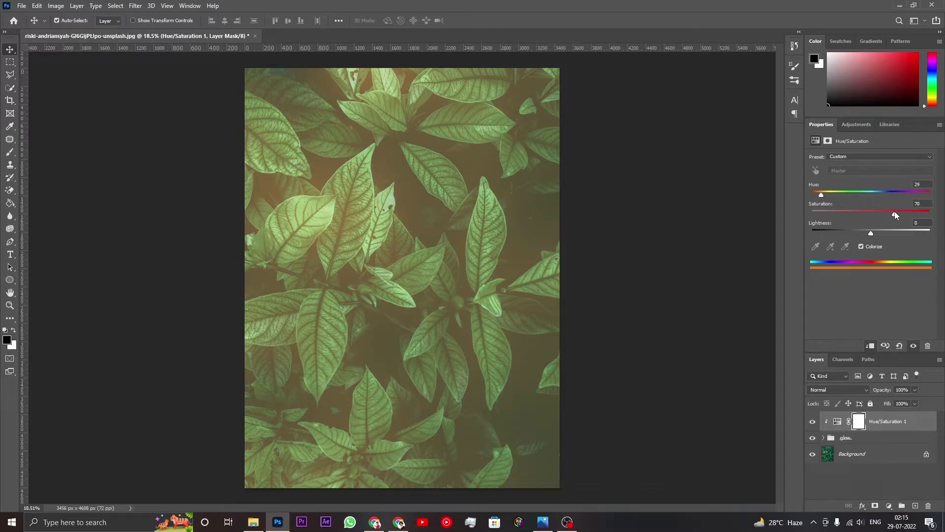
{"action": "left_click_drag", "start_coordinate": [821, 195], "coordinate": [841, 197]}
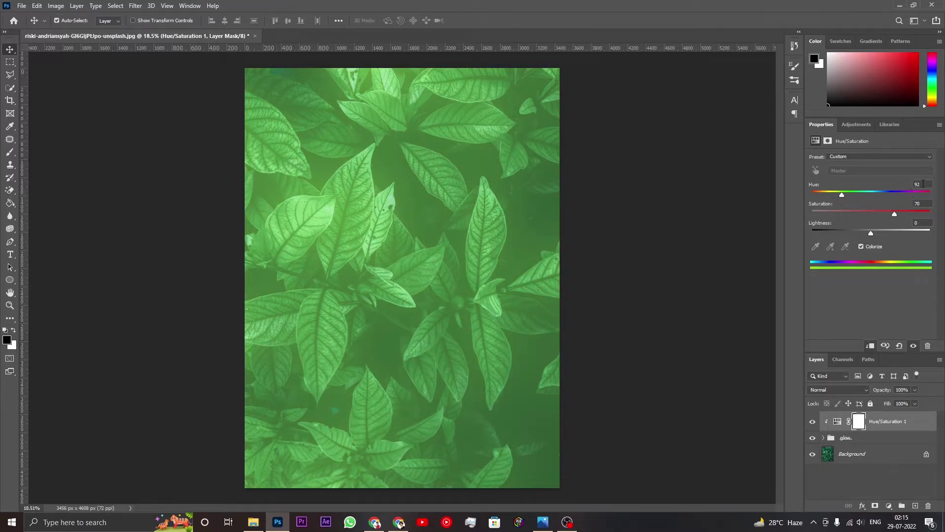
{"action": "left_click_drag", "start_coordinate": [923, 183], "coordinate": [908, 190]}
{"action": "type", "text": "90"}
{"action": "key", "text": "Return"}
{"action": "left_click", "coordinate": [888, 506]}
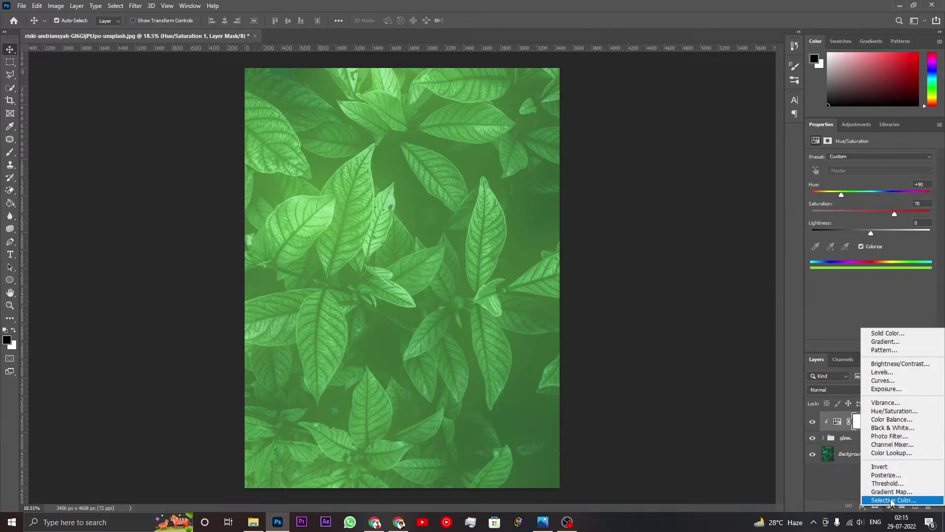
Step: Add a Selective Color layer setting Blacks' Black to +37 and Greens' Black to -30
{"action": "left_click", "coordinate": [892, 500]}
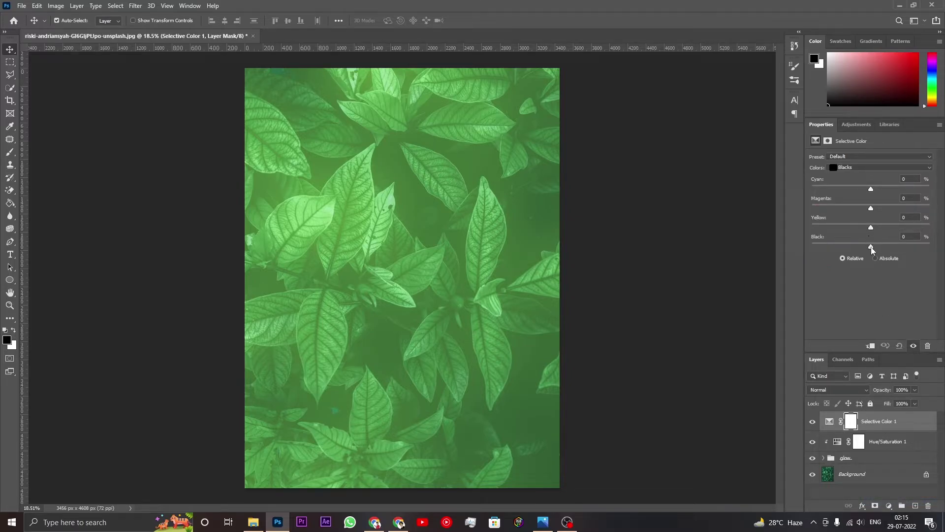
{"action": "left_click_drag", "start_coordinate": [870, 246], "coordinate": [882, 246]}
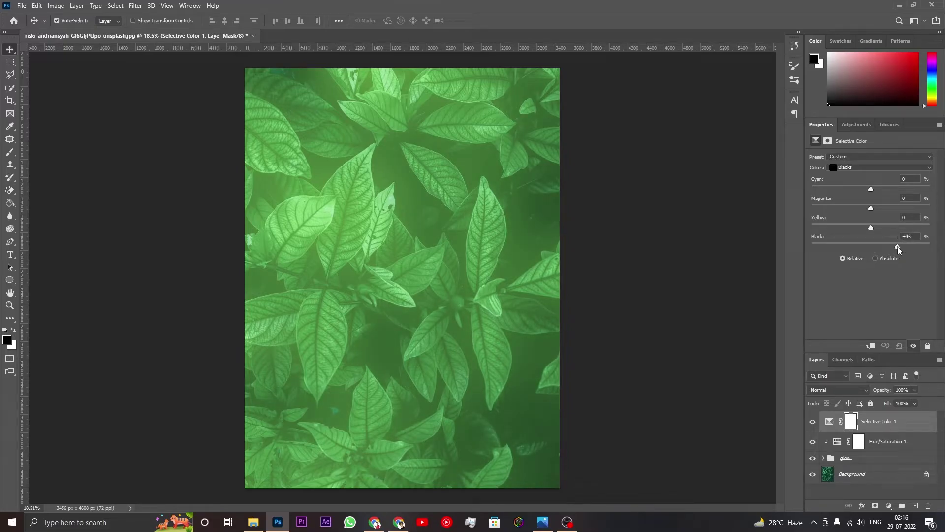
{"action": "left_click_drag", "start_coordinate": [900, 247], "coordinate": [897, 249]}
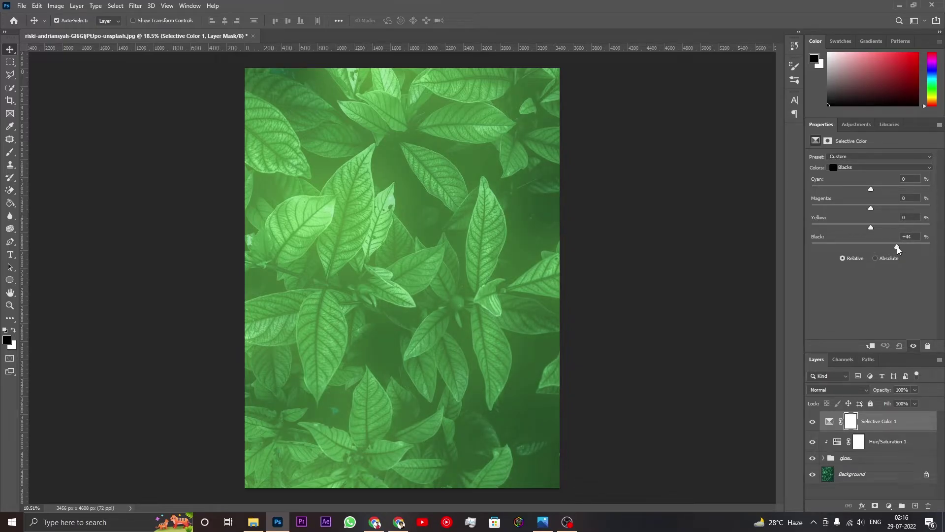
{"action": "left_click", "coordinate": [874, 168]}
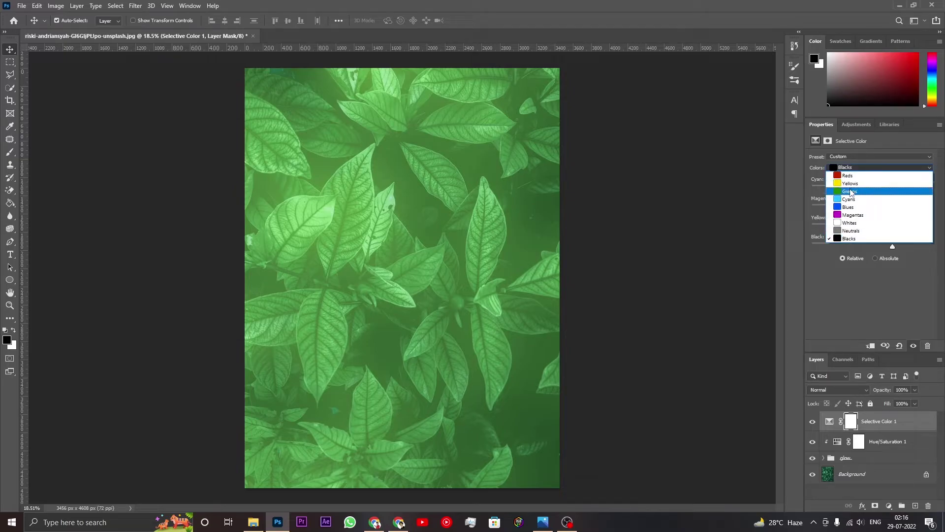
{"action": "left_click", "coordinate": [850, 192]}
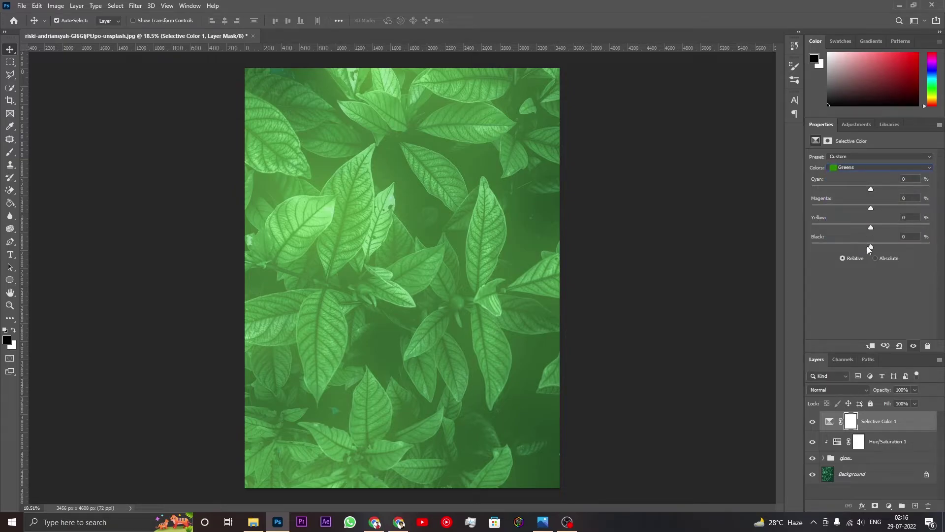
{"action": "left_click_drag", "start_coordinate": [868, 247], "coordinate": [853, 249]}
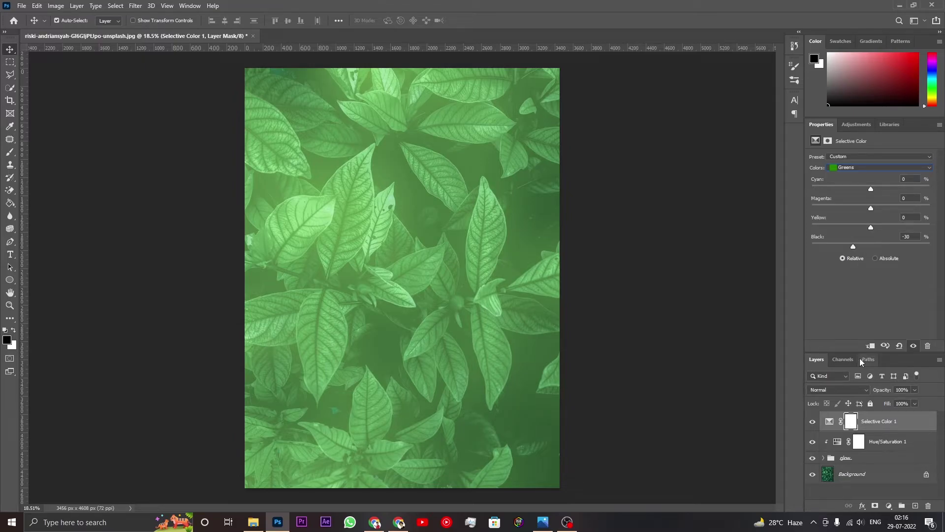
{"action": "left_click", "coordinate": [870, 474]}
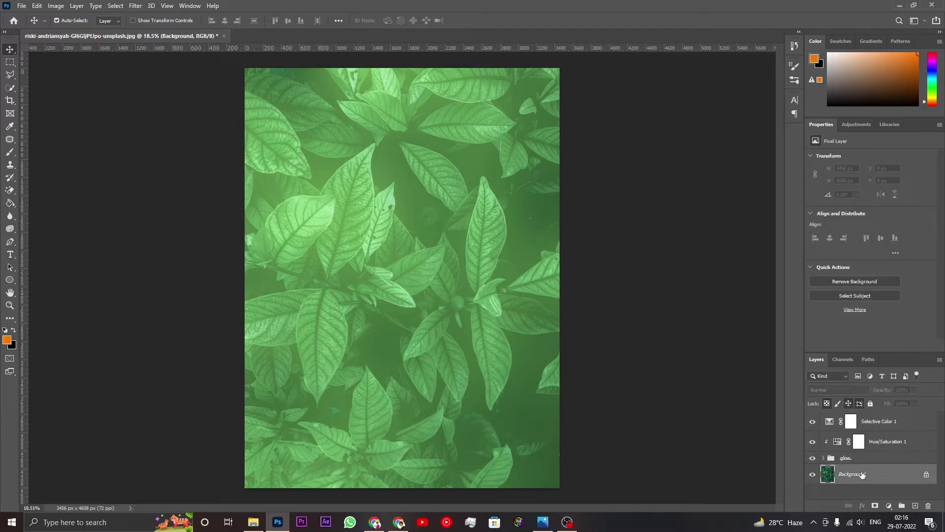
Step: Add a Brightness/Contrast layer above Background with Contrast 100 and Brightness 40
{"action": "left_click", "coordinate": [888, 506]}
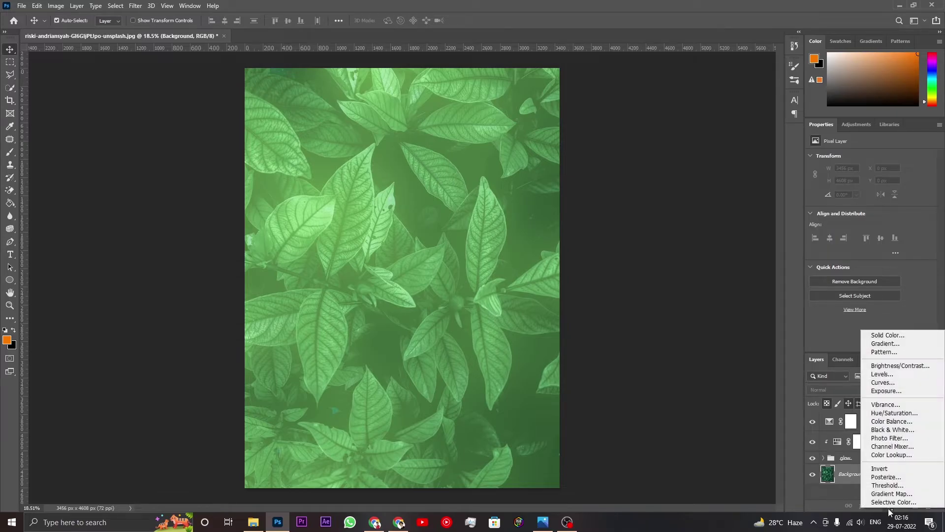
{"action": "left_click", "coordinate": [908, 366]}
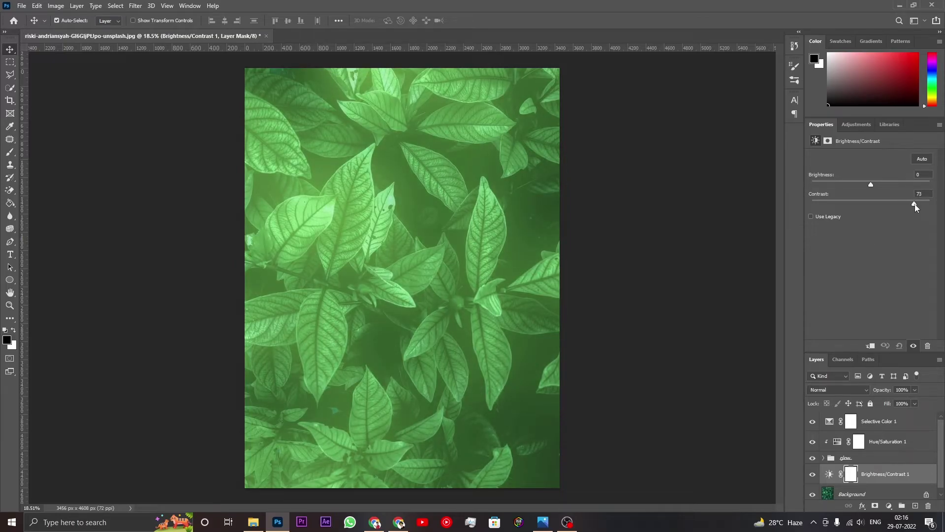
{"action": "left_click_drag", "start_coordinate": [915, 204], "coordinate": [927, 206]}
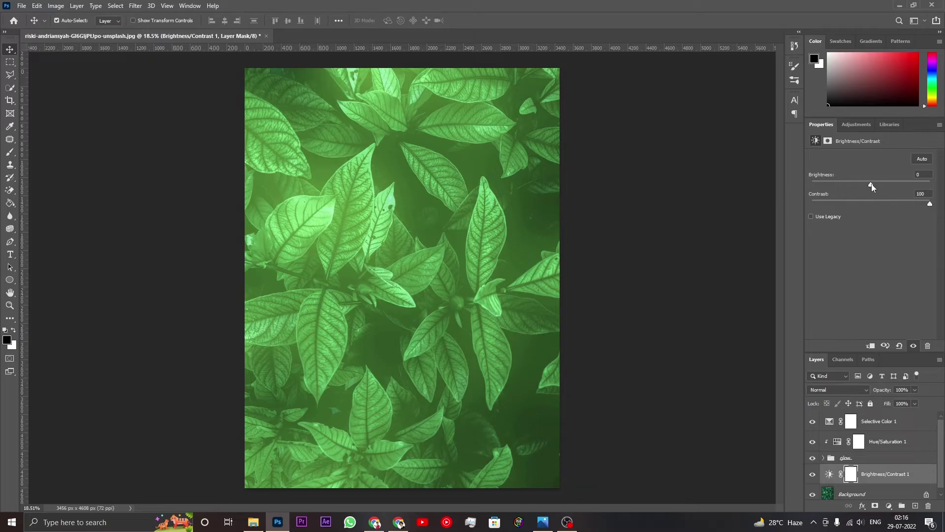
{"action": "left_click_drag", "start_coordinate": [871, 186], "coordinate": [887, 187]}
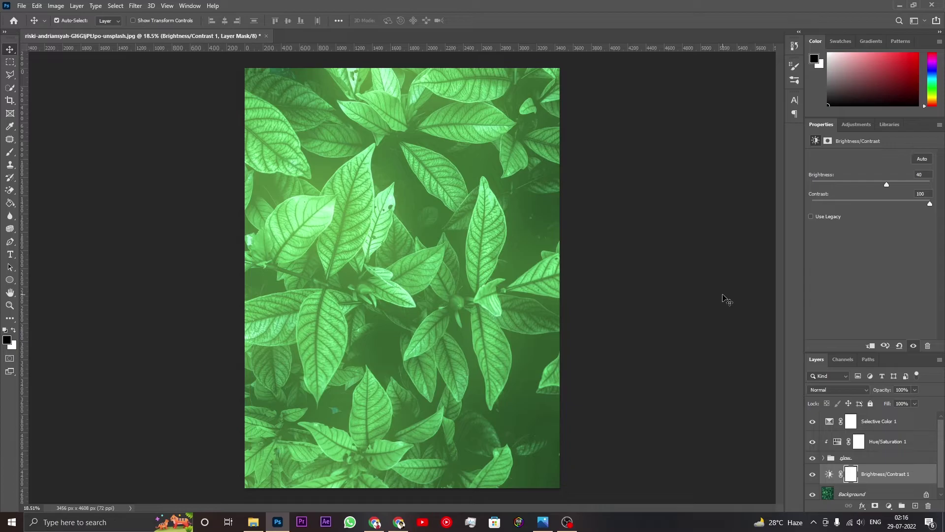
Step: Set the Selective Color 1 layer's Neutrals Black value to +60
{"action": "left_click", "coordinate": [872, 424]}
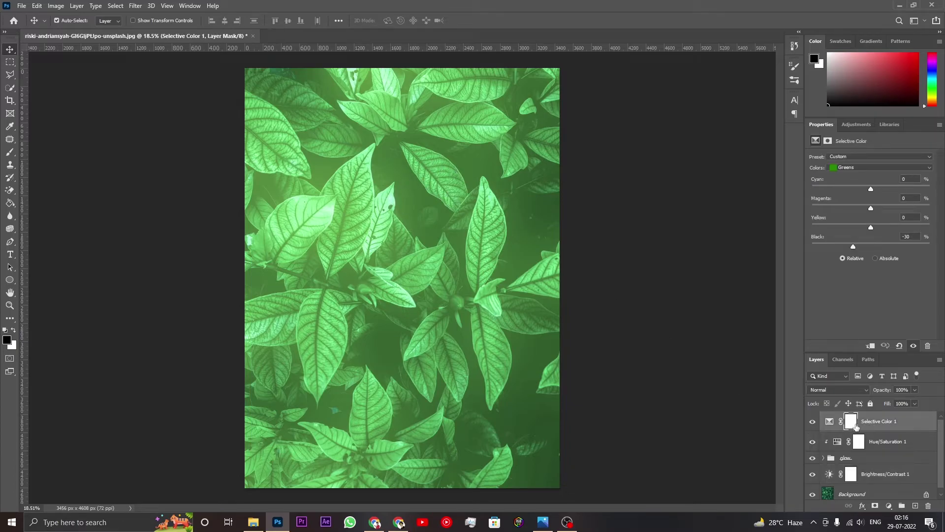
{"action": "left_click", "coordinate": [862, 169]}
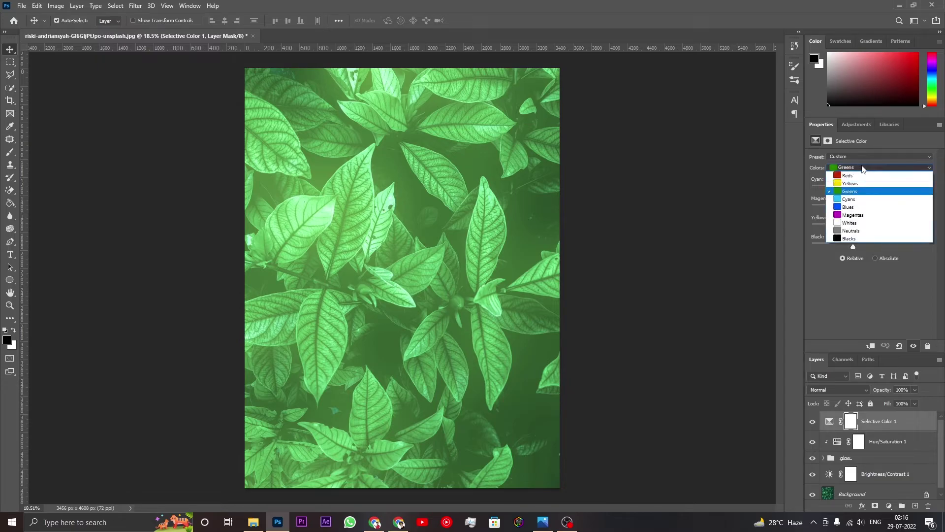
{"action": "left_click", "coordinate": [853, 232]}
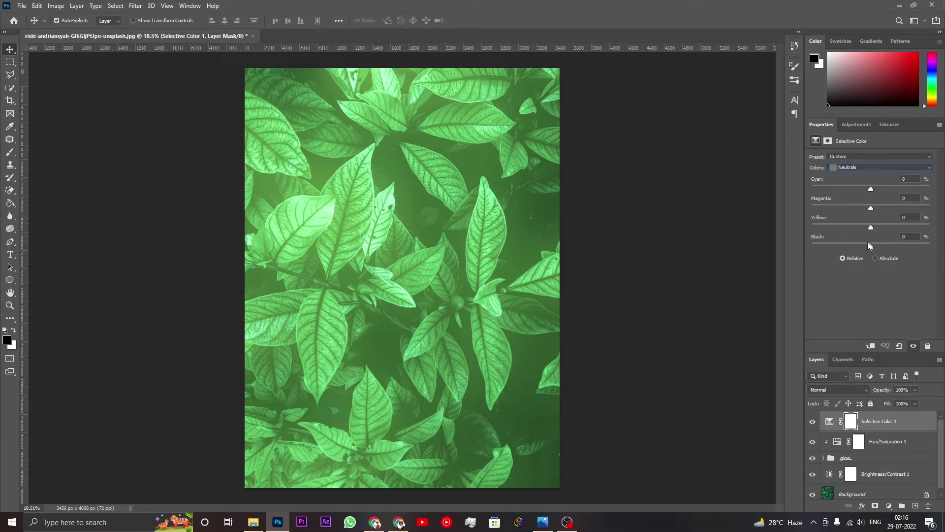
{"action": "left_click_drag", "start_coordinate": [874, 246], "coordinate": [887, 246]}
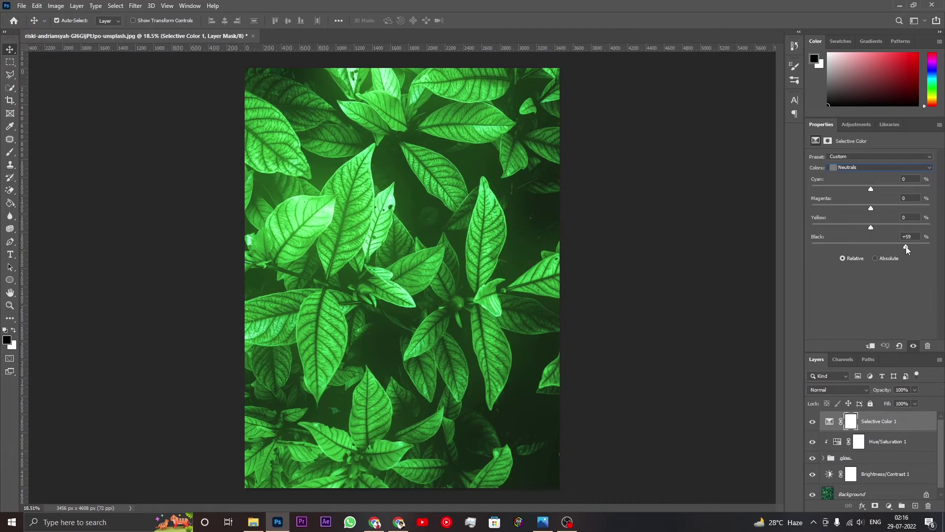
{"action": "left_click_drag", "start_coordinate": [909, 246], "coordinate": [897, 235]}
{"action": "type", "text": "6"}
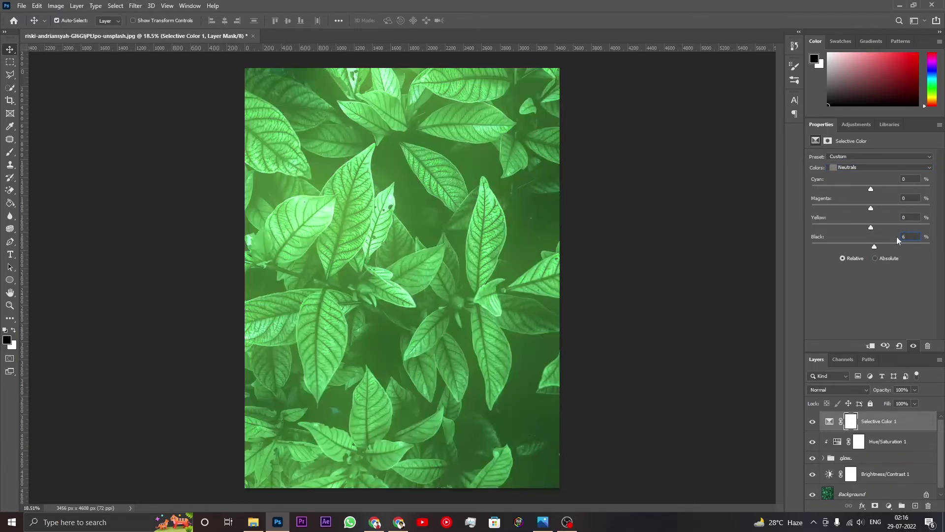
{"action": "type", "text": "0"}
{"action": "key", "text": "Return"}
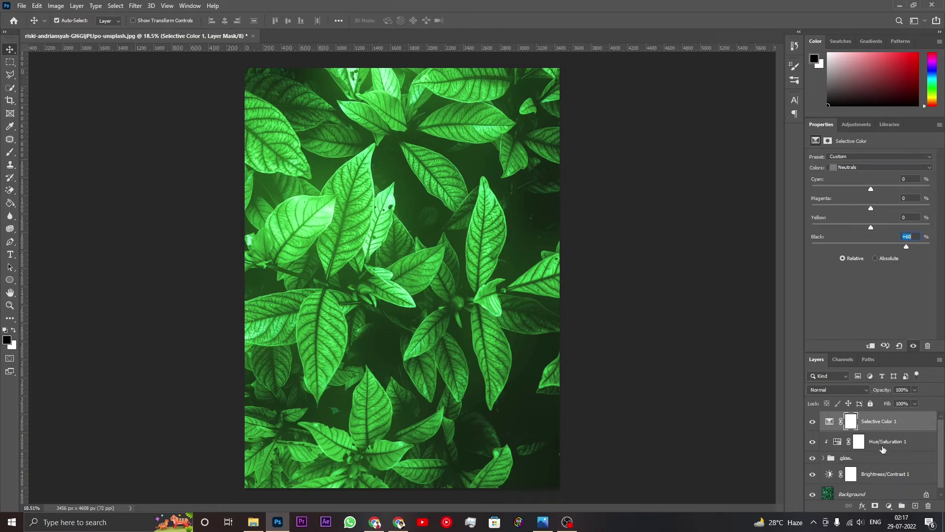
{"action": "scroll", "coordinate": [883, 449], "scroll_direction": "down", "scroll_amount": 1}
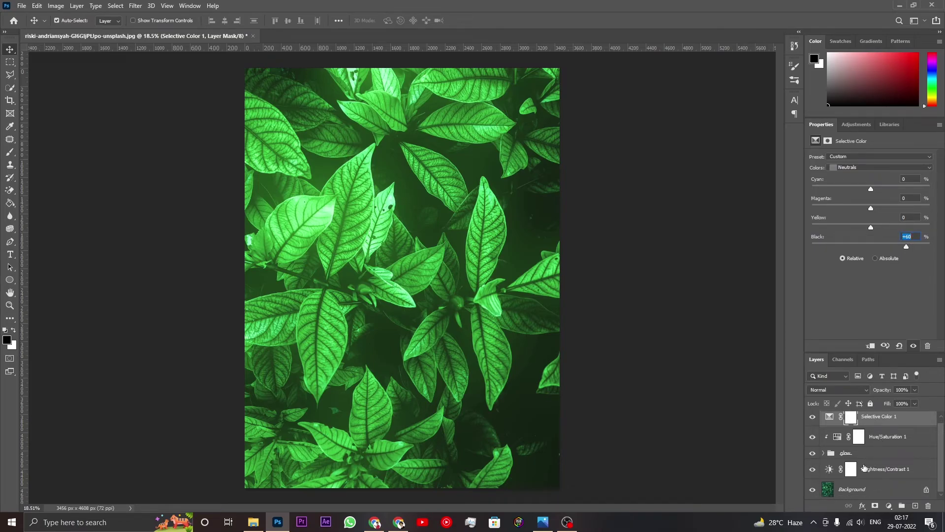
{"action": "left_click", "coordinate": [812, 490], "text": "alt"}
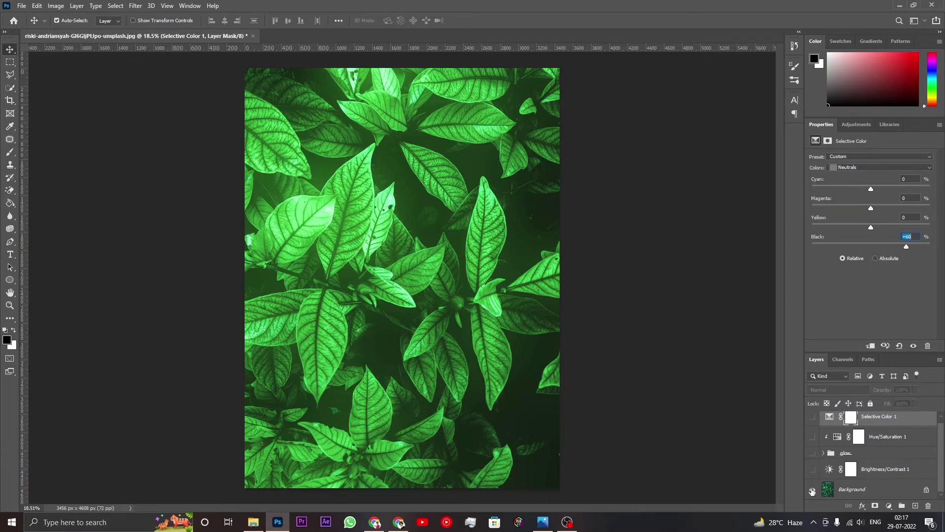
{"action": "left_click", "coordinate": [812, 490], "text": "alt"}
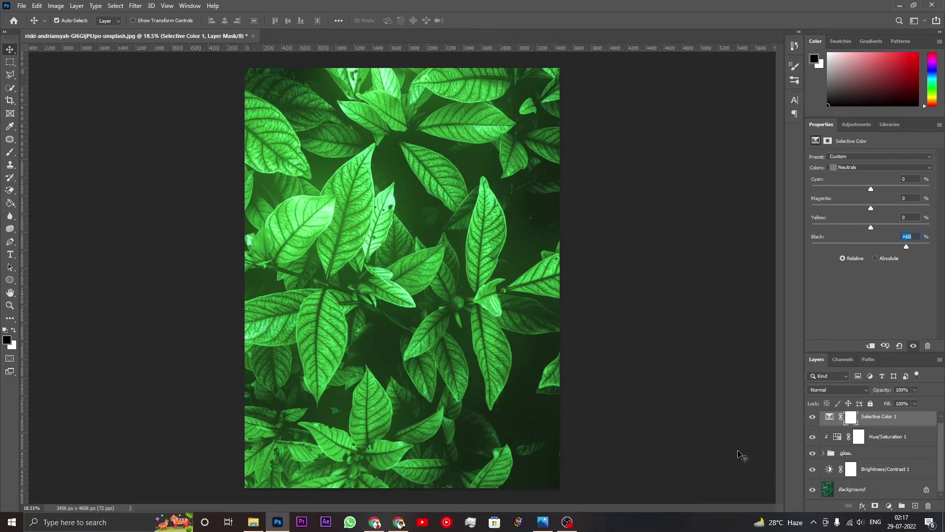